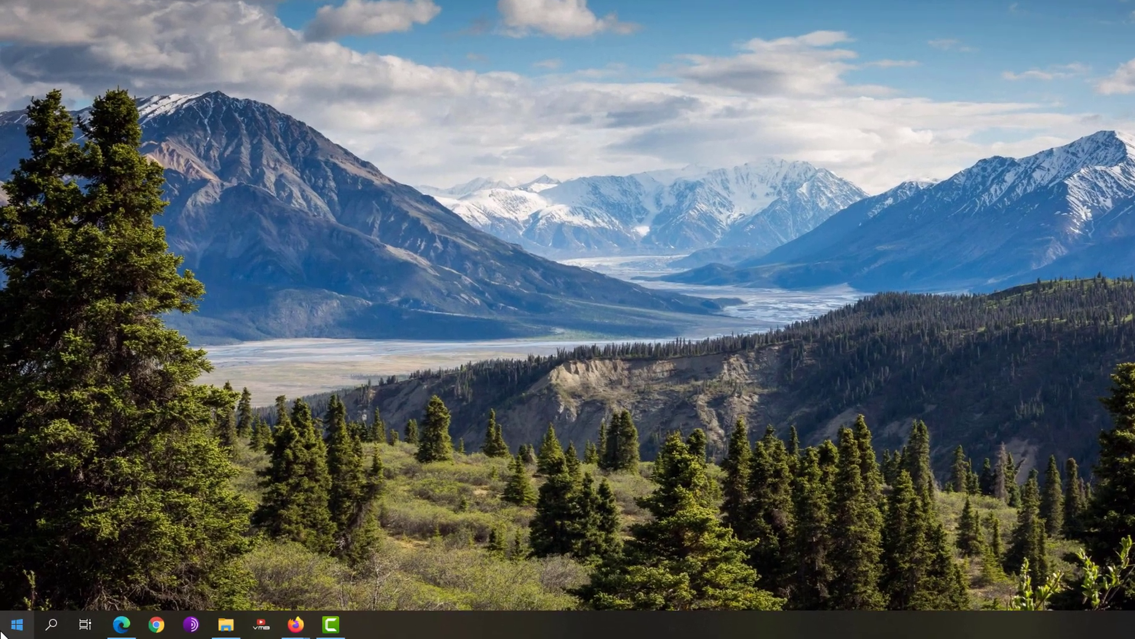
Start a network reset from Network & Internet's Network reset page using Reset now.
{"action": "left_click", "coordinate": [15, 626]}
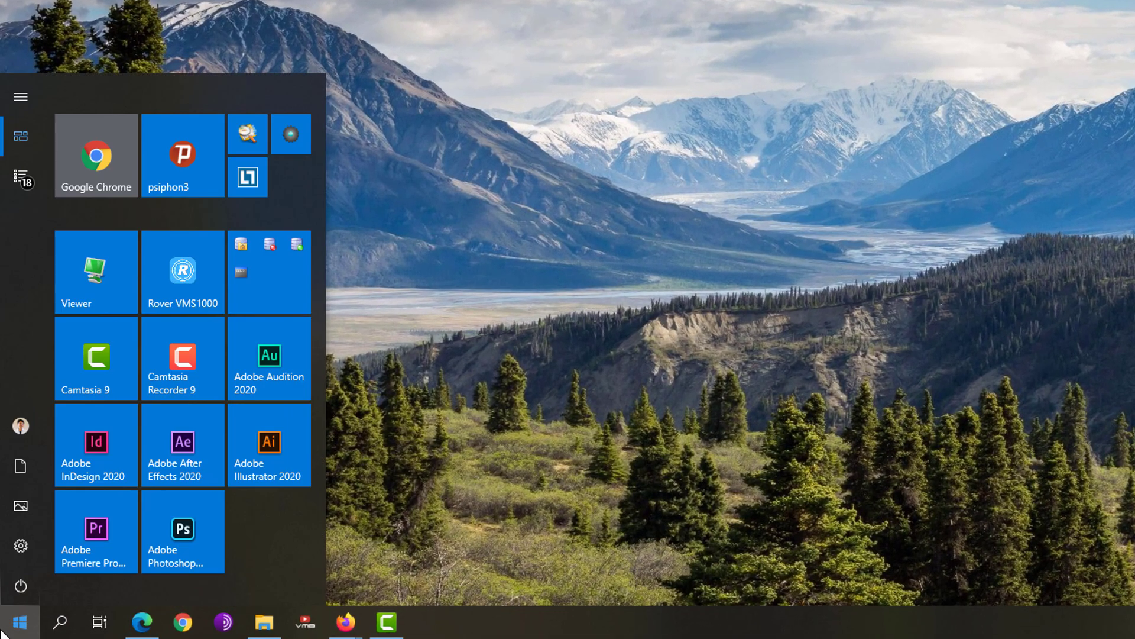
{"action": "left_click", "coordinate": [21, 545]}
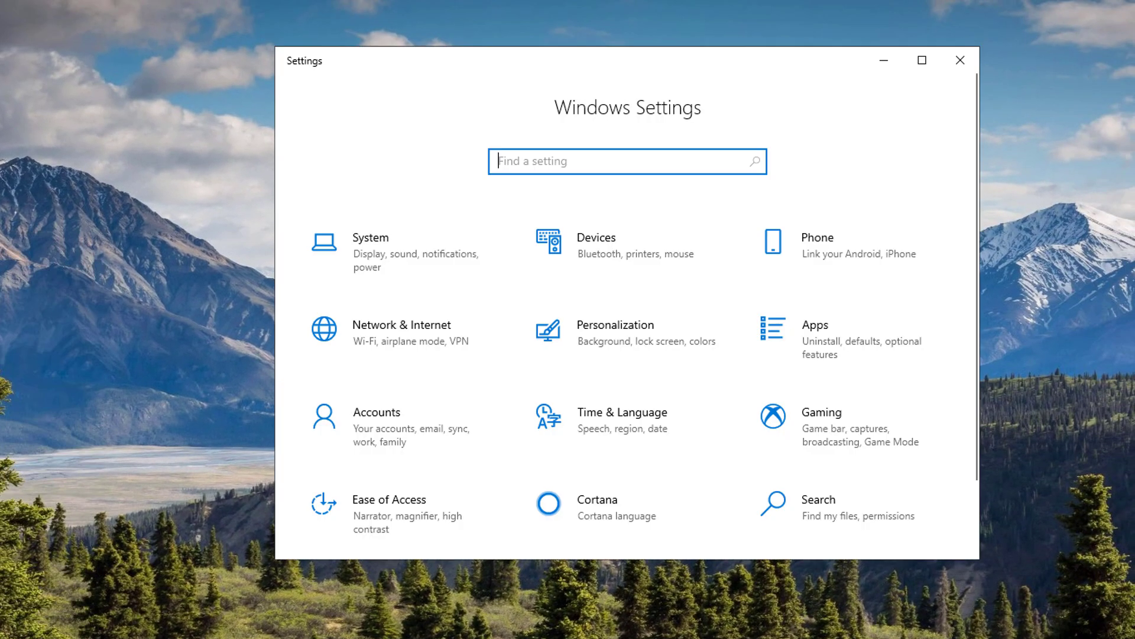
{"action": "left_click", "coordinate": [425, 349]}
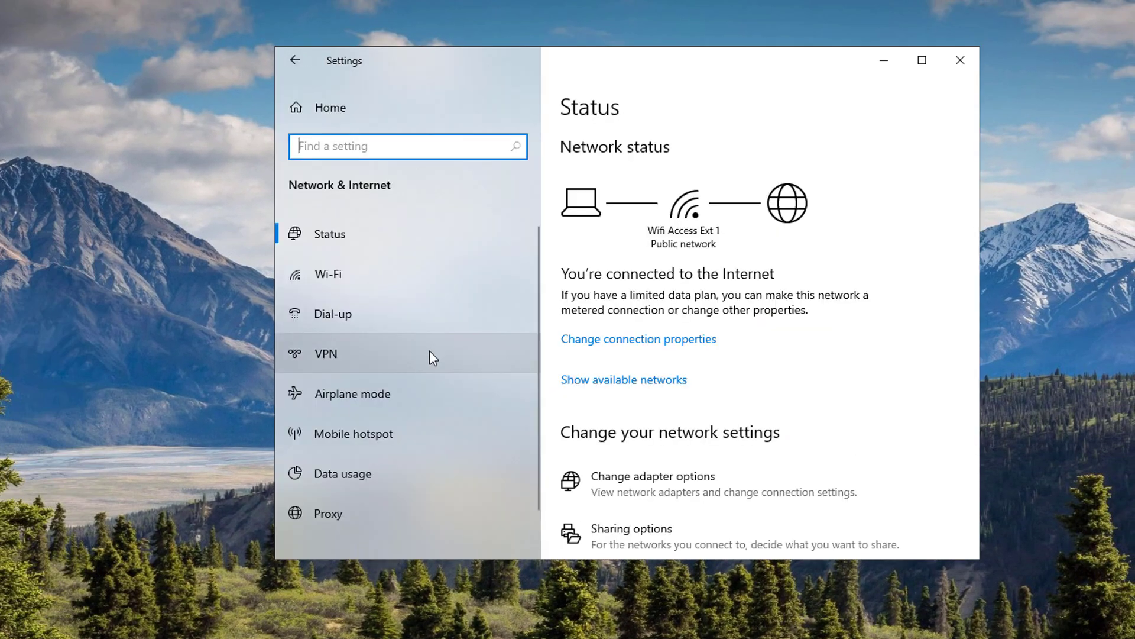
{"action": "left_click_drag", "start_coordinate": [975, 261], "coordinate": [1008, 421]}
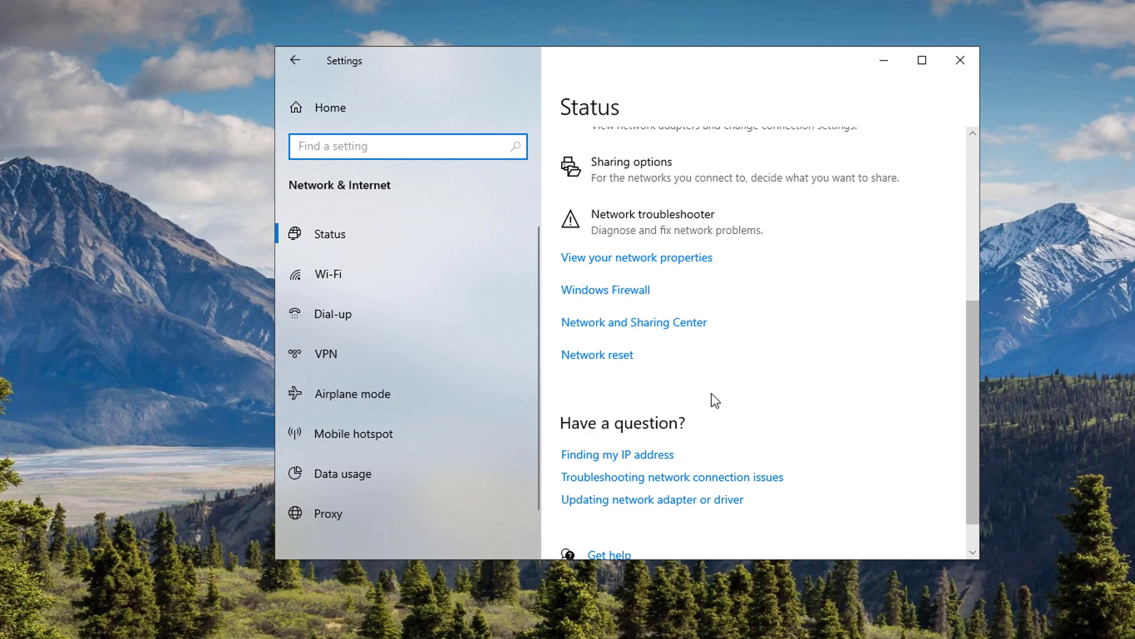
{"action": "left_click", "coordinate": [587, 358]}
{"action": "left_click", "coordinate": [309, 320]}
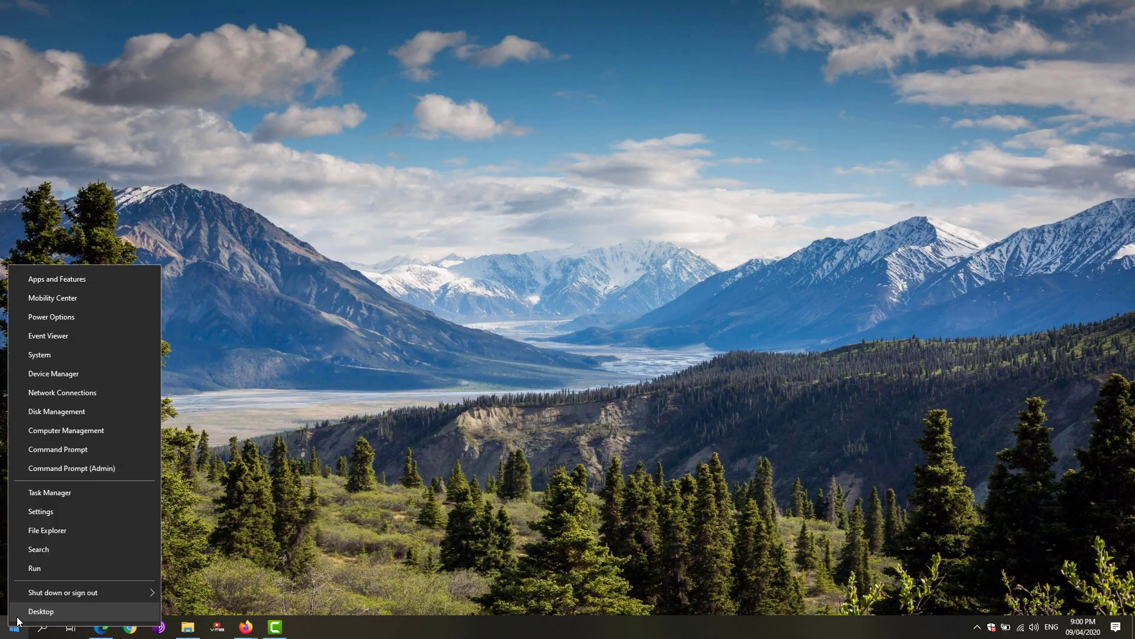
Run 'netsh winsock reset' and 'netsh int ip reset' in an admin Command Prompt, then close it.
{"action": "left_click", "coordinate": [63, 470]}
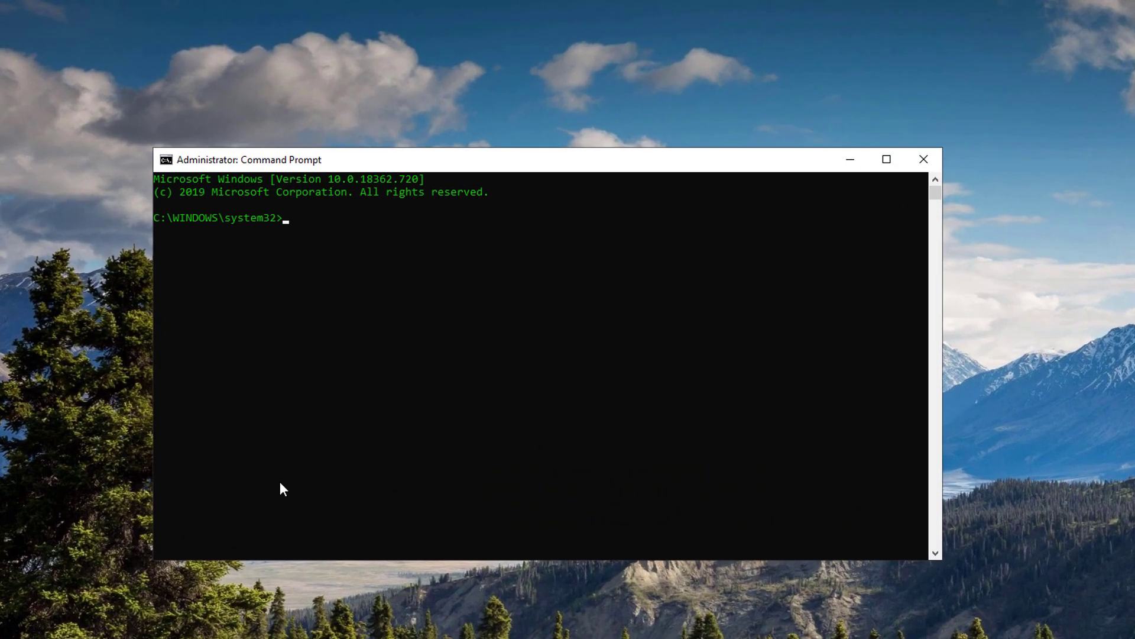
{"action": "type", "text": "netsh winsock reset"}
{"action": "key", "text": "Return"}
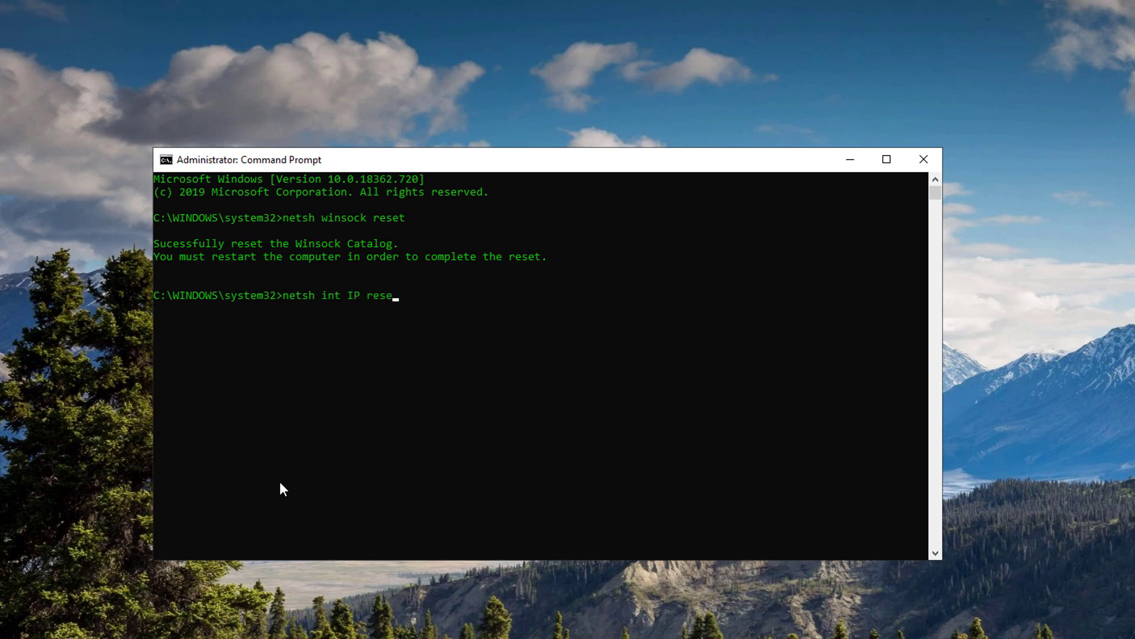
{"action": "type", "text": "t"}
{"action": "key", "text": "Return"}
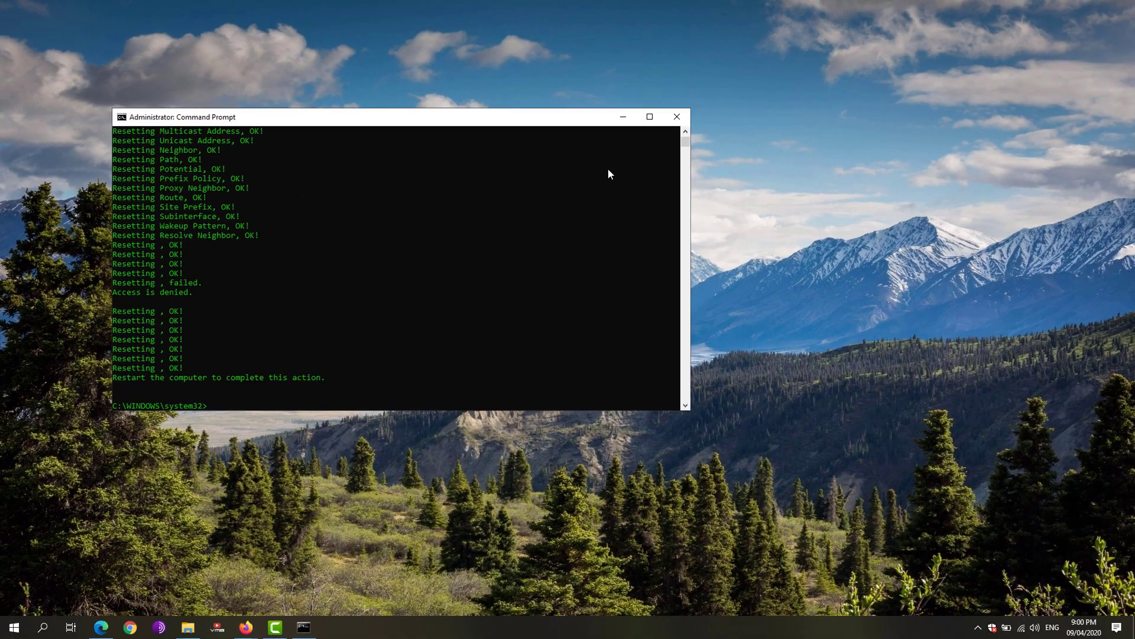
{"action": "key", "text": "alt+F4"}
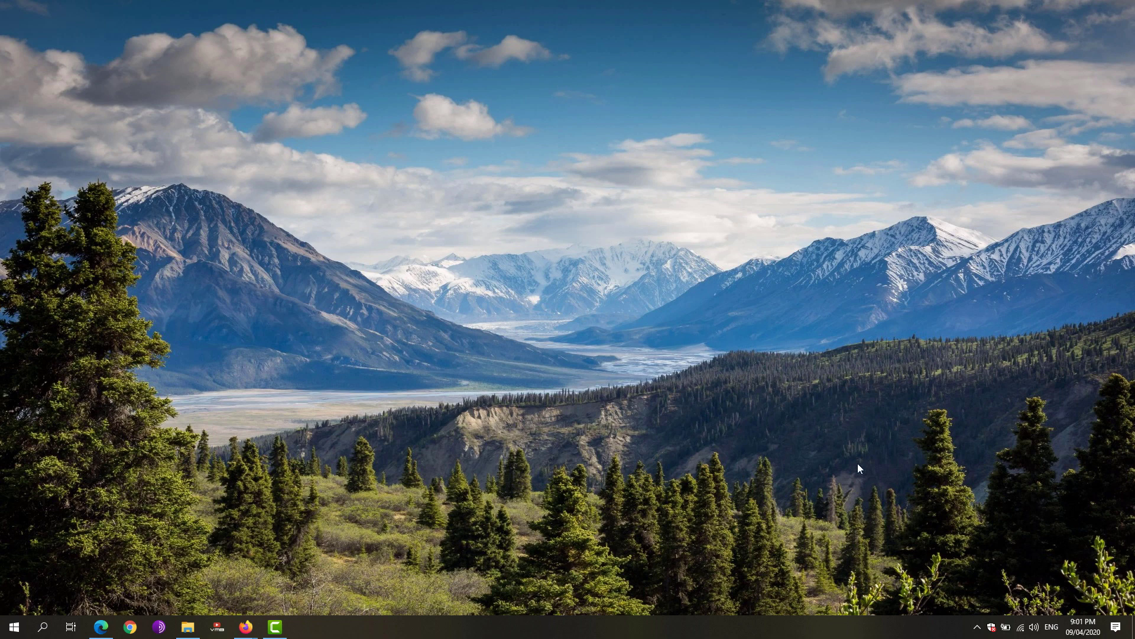
Uncheck Internet Protocol Version 6 (TCP/IPv6) in the Wi-Fi connection's properties and confirm with OK.
{"action": "right_click", "coordinate": [1022, 631]}
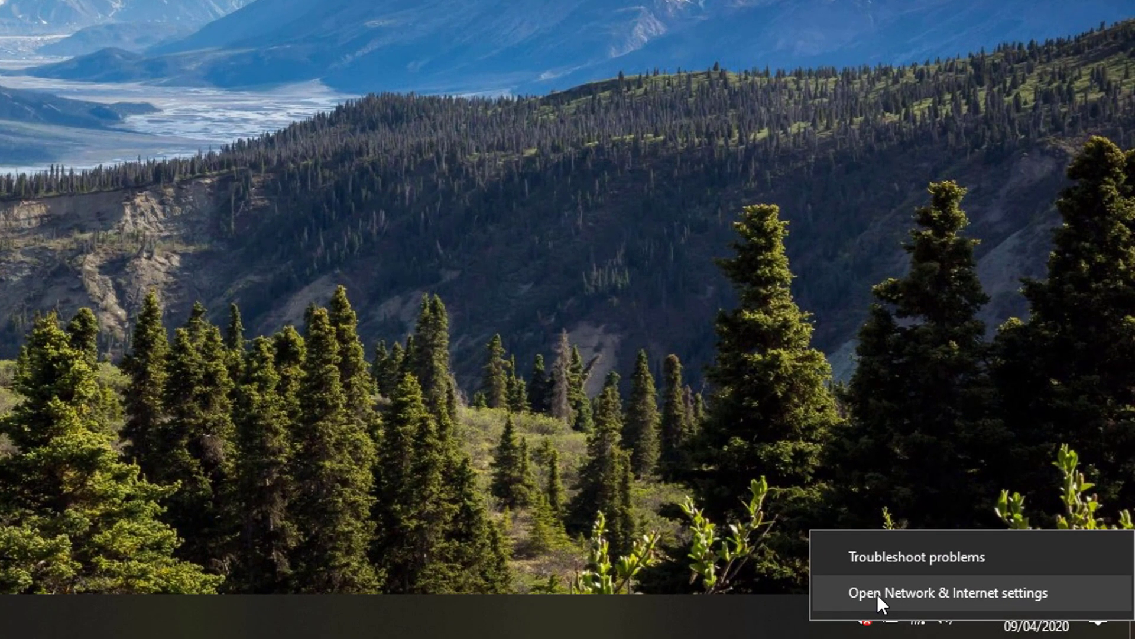
{"action": "left_click", "coordinate": [878, 594]}
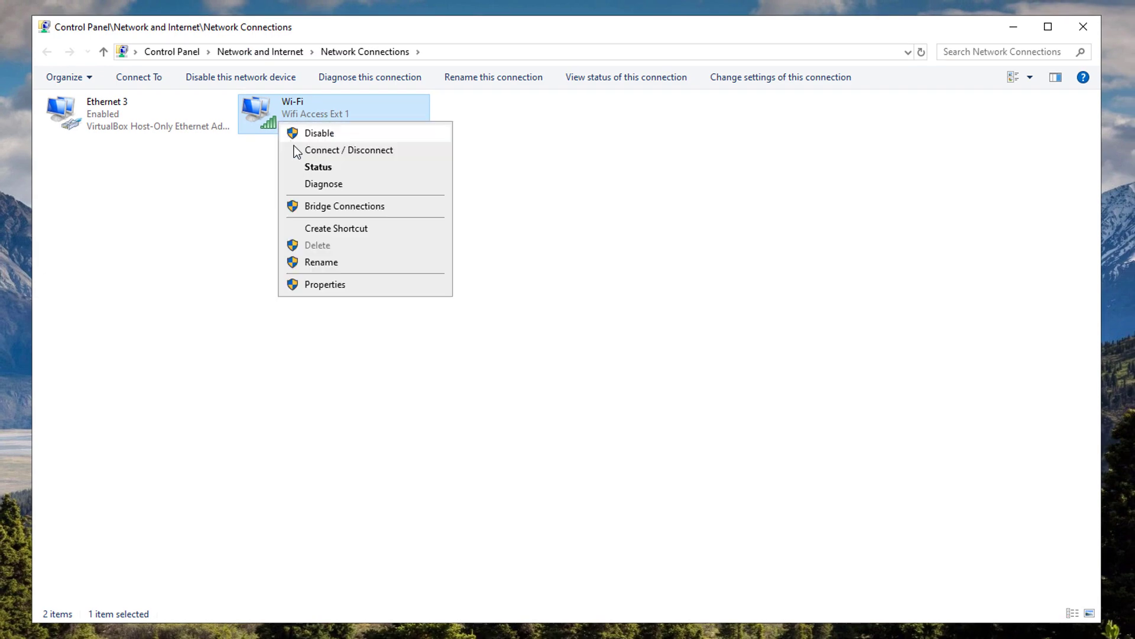
{"action": "left_click", "coordinate": [292, 289]}
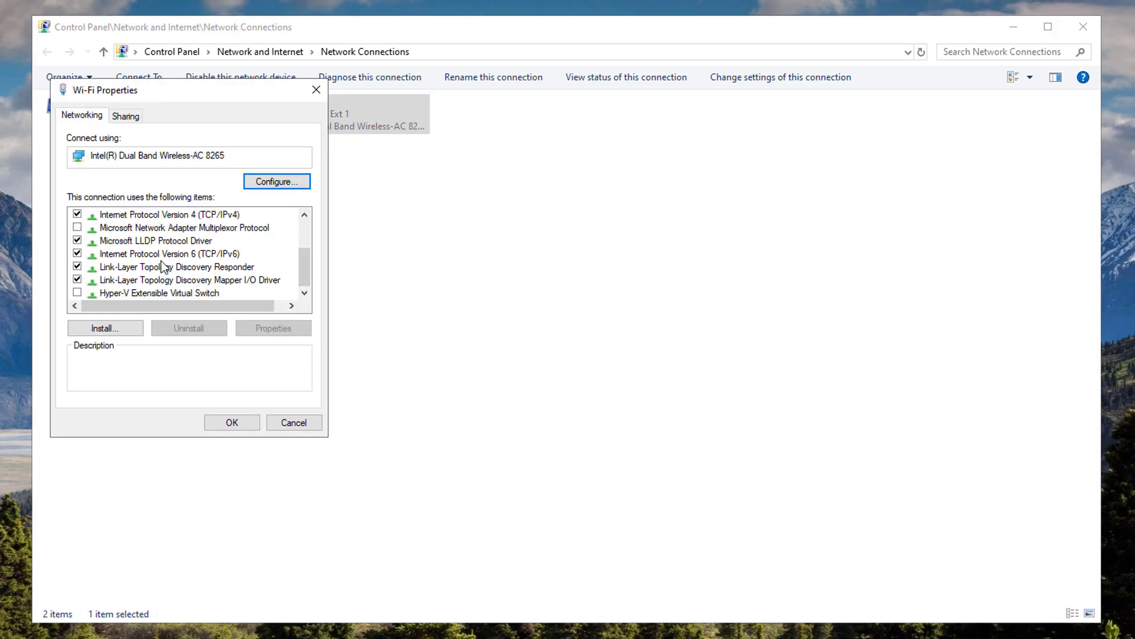
{"action": "left_click", "coordinate": [198, 254]}
{"action": "left_click", "coordinate": [78, 253]}
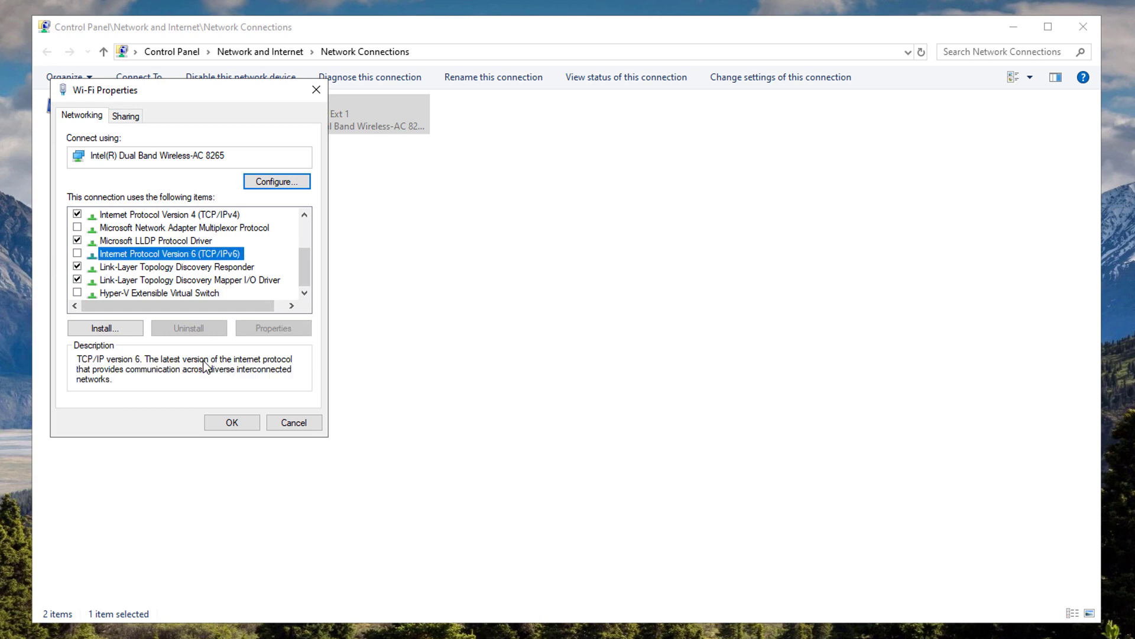
{"action": "left_click", "coordinate": [230, 423]}
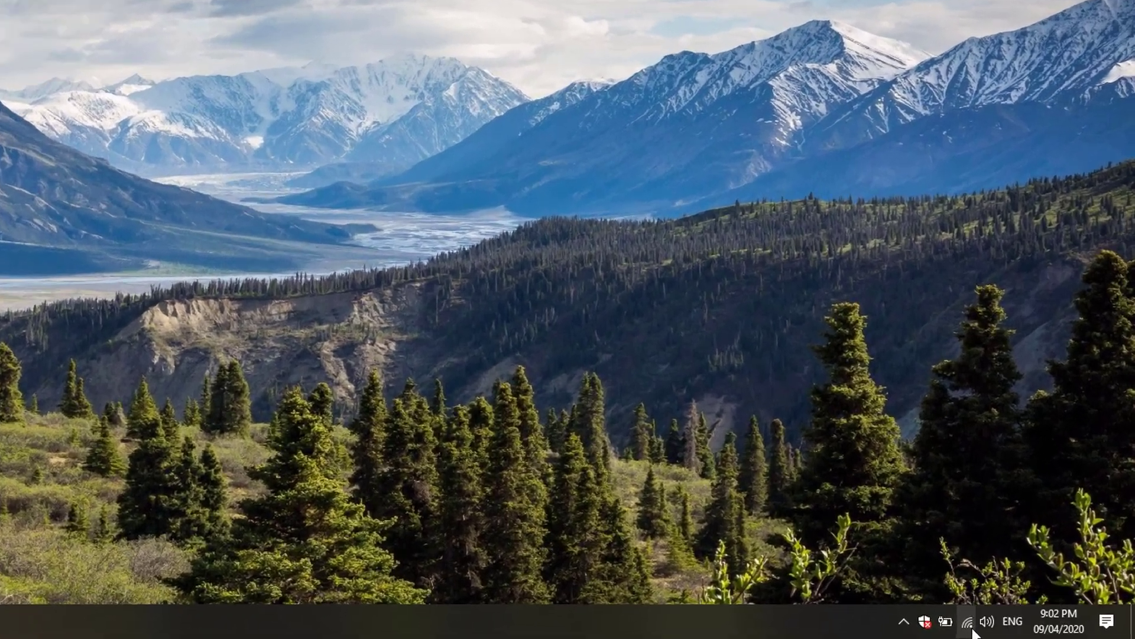
Open the Wi-Fi adapter's configuration window at its Advanced properties.
{"action": "right_click", "coordinate": [1019, 627]}
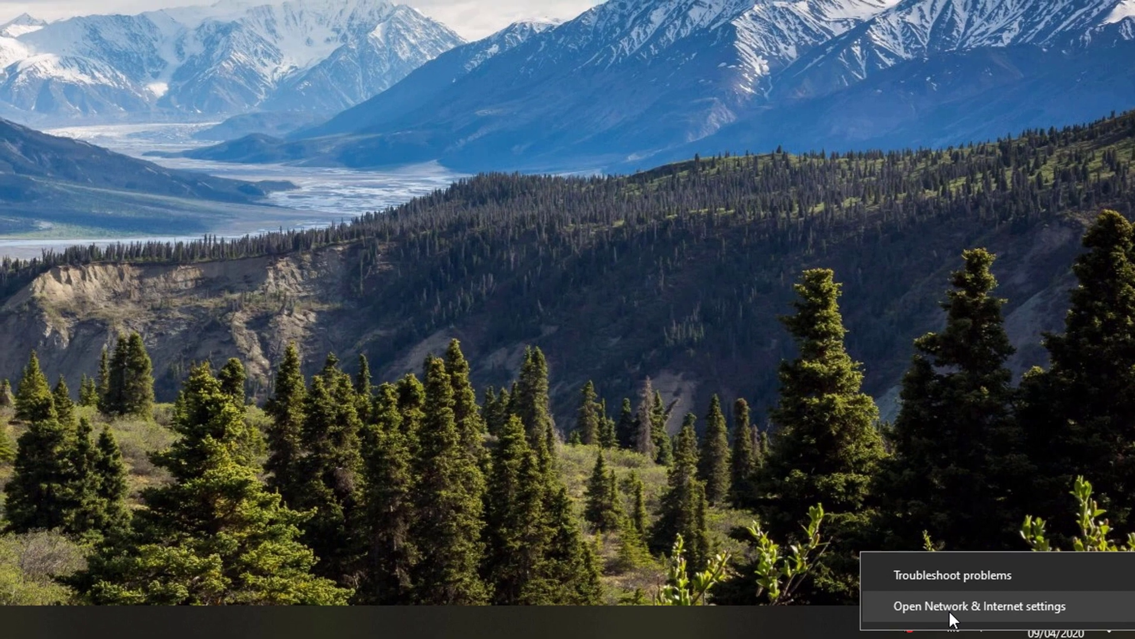
{"action": "left_click", "coordinate": [946, 606]}
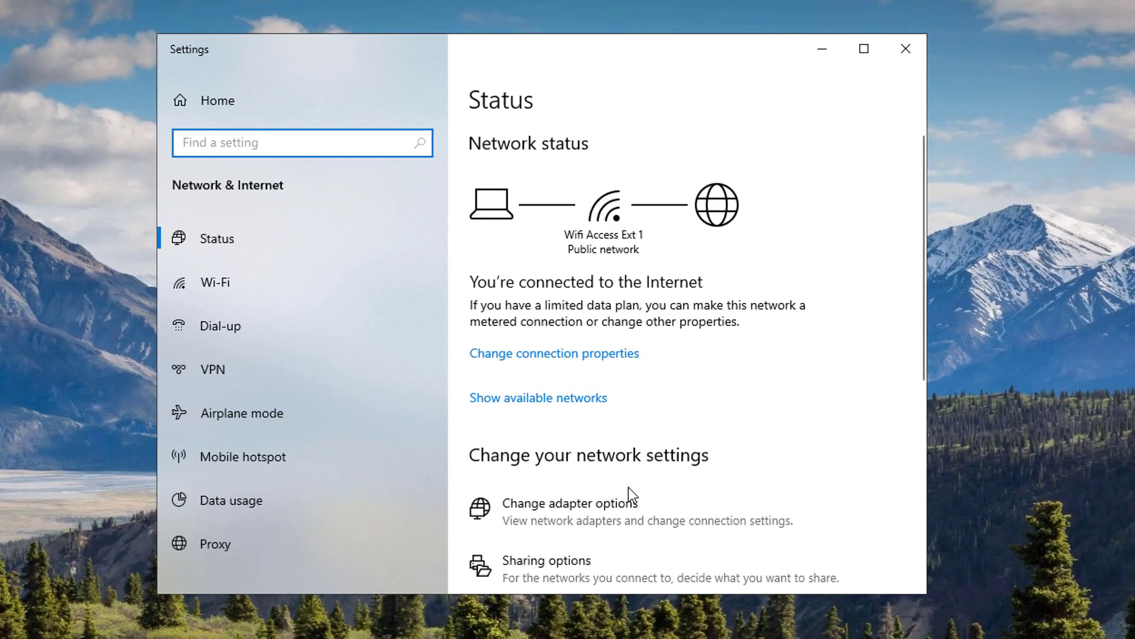
{"action": "left_click", "coordinate": [627, 503]}
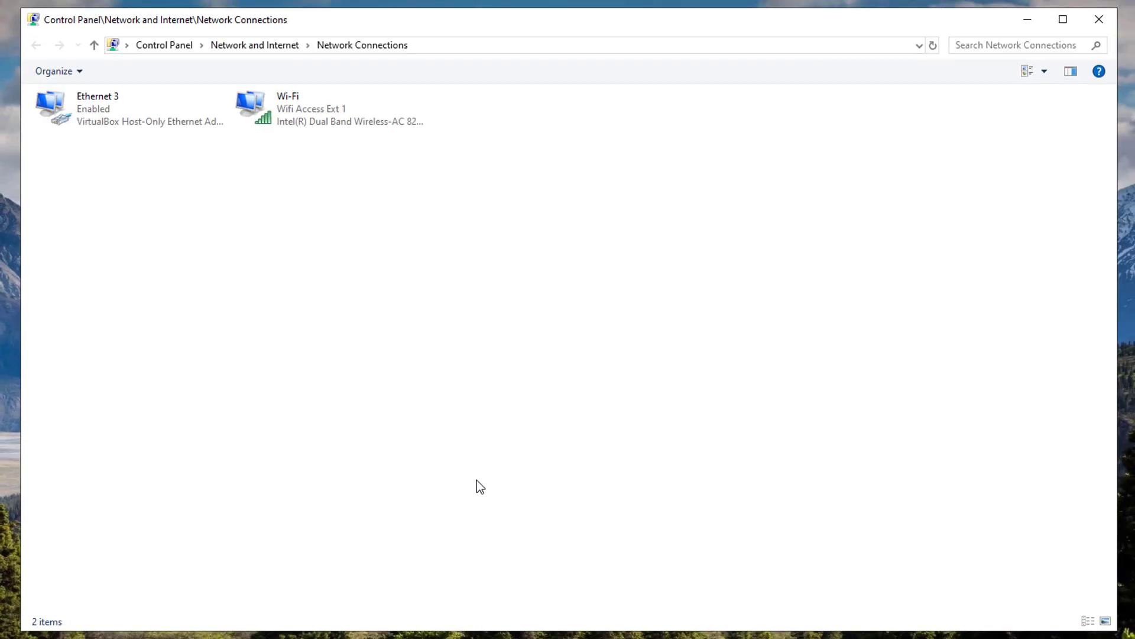
{"action": "right_click", "coordinate": [267, 106]}
{"action": "left_click", "coordinate": [296, 274]}
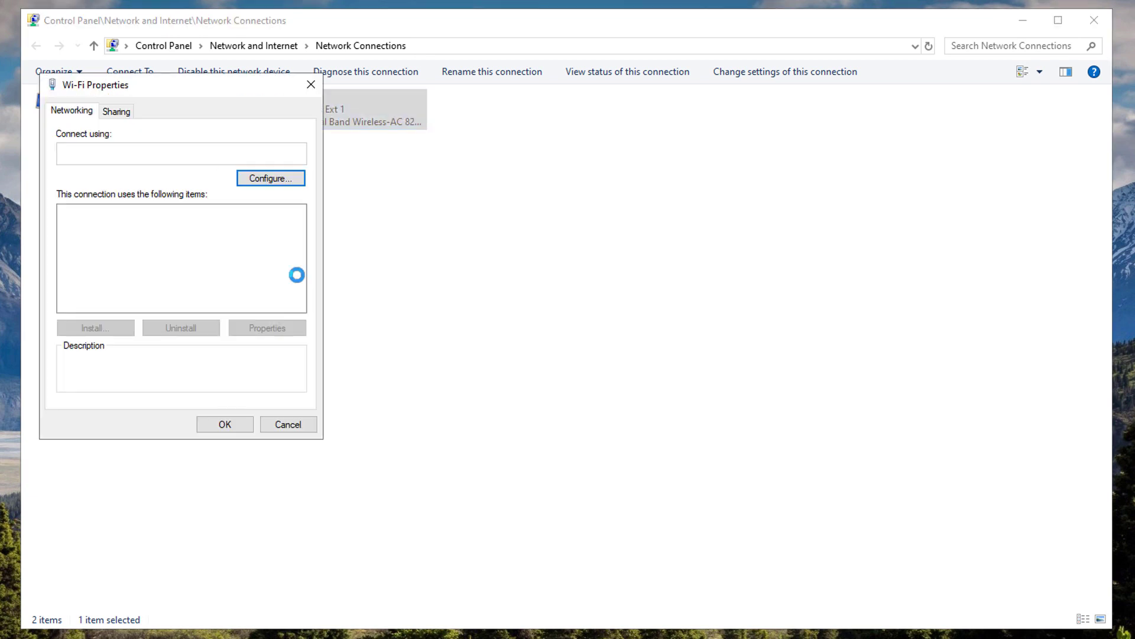
{"action": "left_click", "coordinate": [258, 181]}
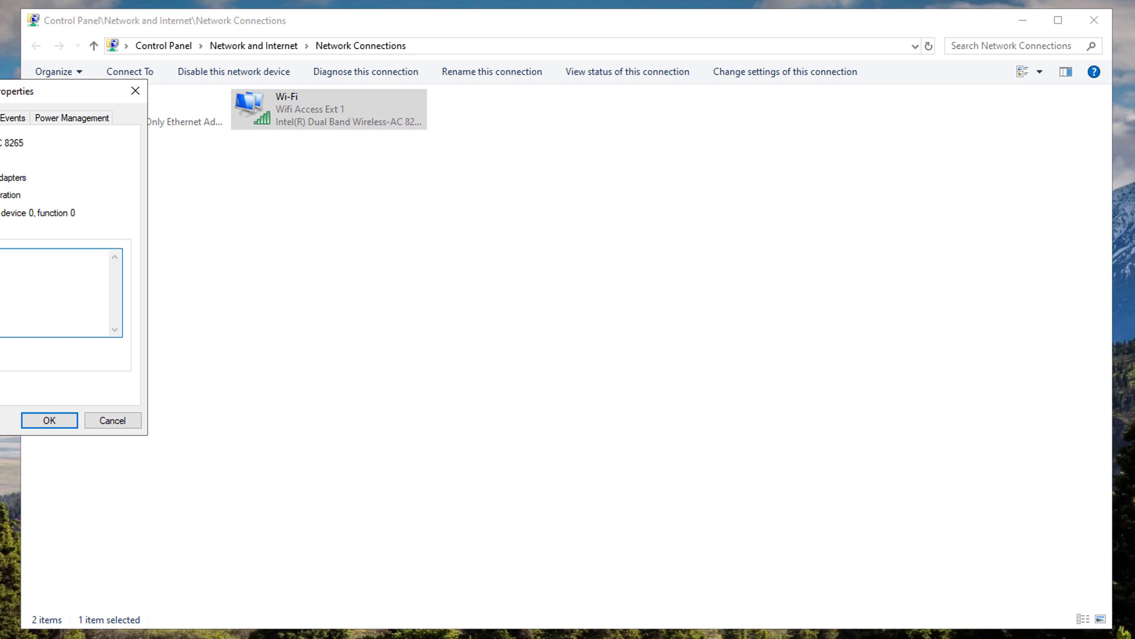
{"action": "left_click_drag", "start_coordinate": [15, 93], "coordinate": [243, 96]}
{"action": "left_click", "coordinate": [141, 120]}
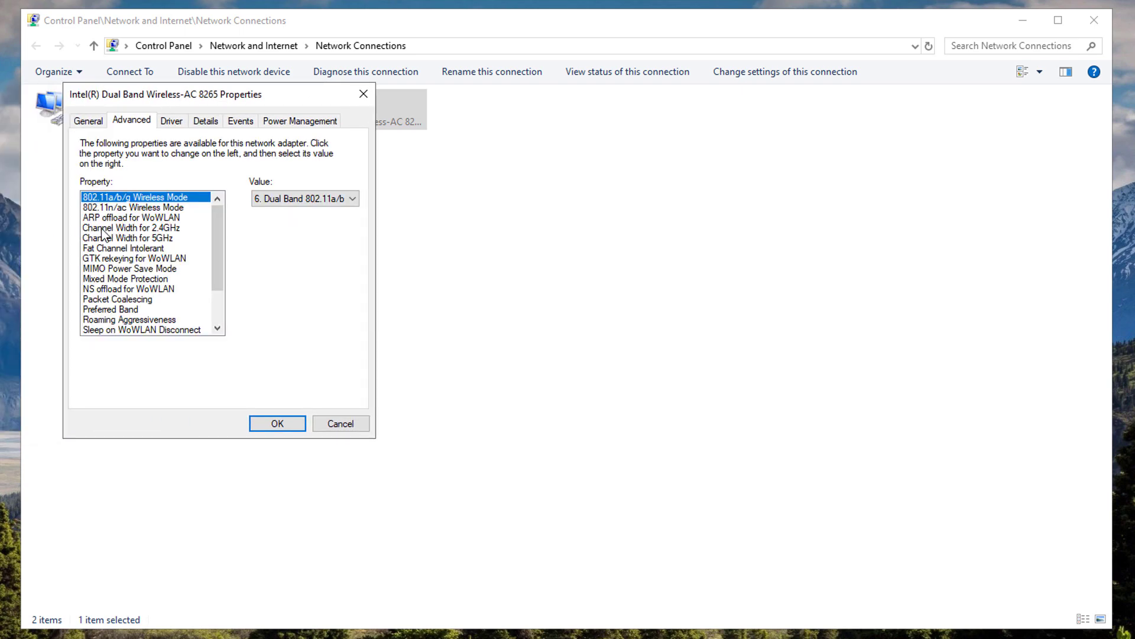
Keep Channel Width for 2.4GHz and for 5GHz set to Auto and confirm with OK.
{"action": "left_click", "coordinate": [101, 229]}
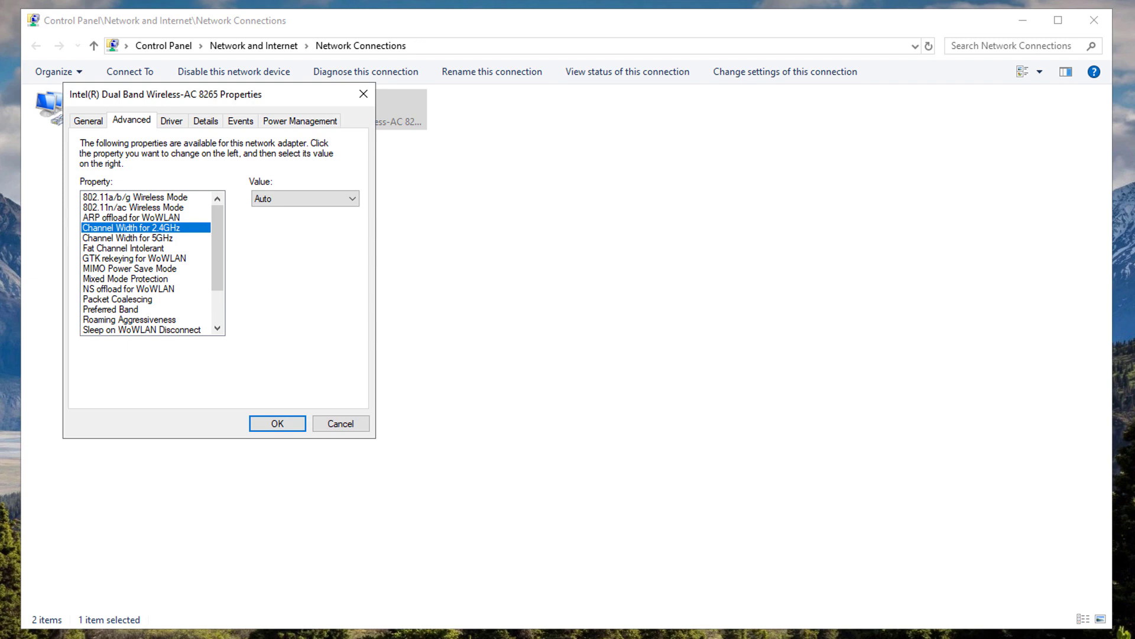
{"action": "left_click", "coordinate": [299, 201]}
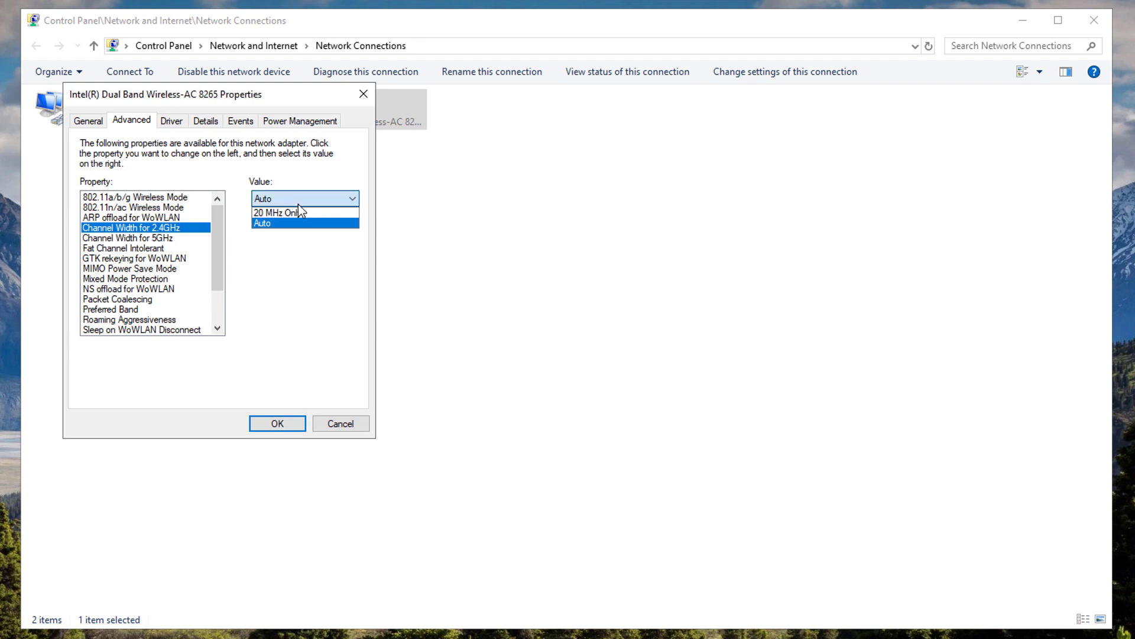
{"action": "left_click", "coordinate": [250, 232]}
{"action": "left_click", "coordinate": [141, 240]}
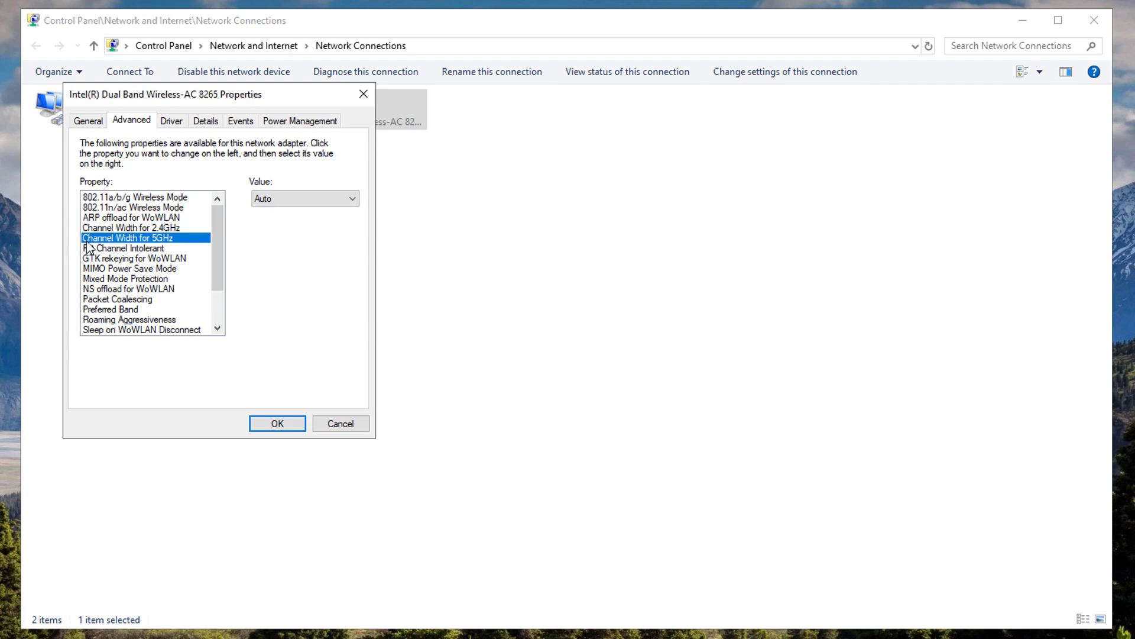
{"action": "left_click", "coordinate": [269, 201]}
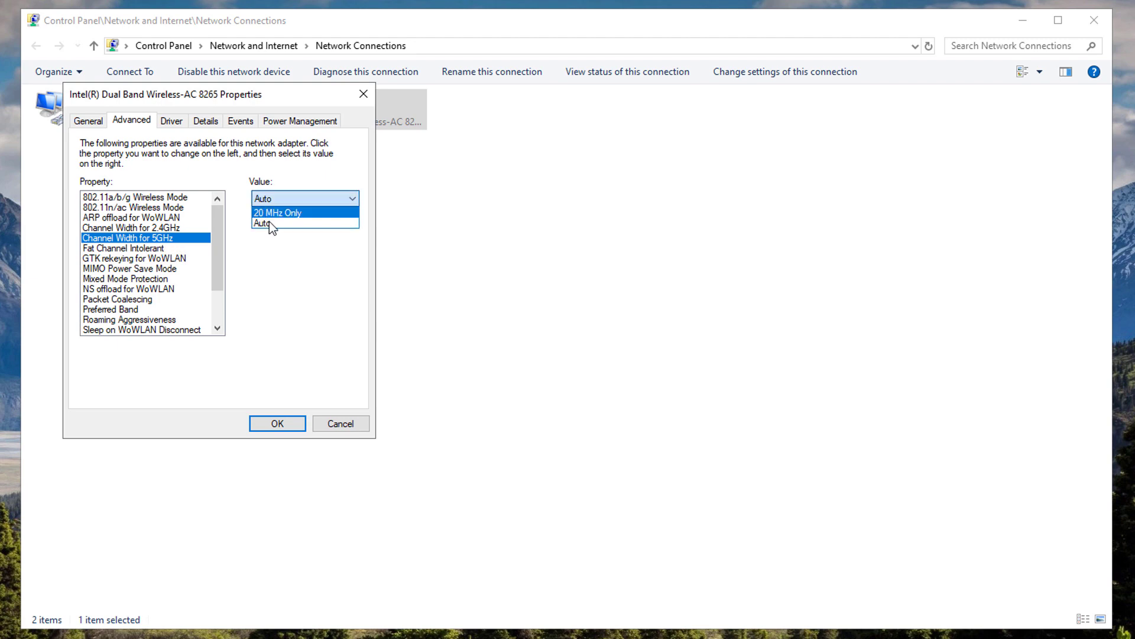
{"action": "left_click", "coordinate": [268, 222]}
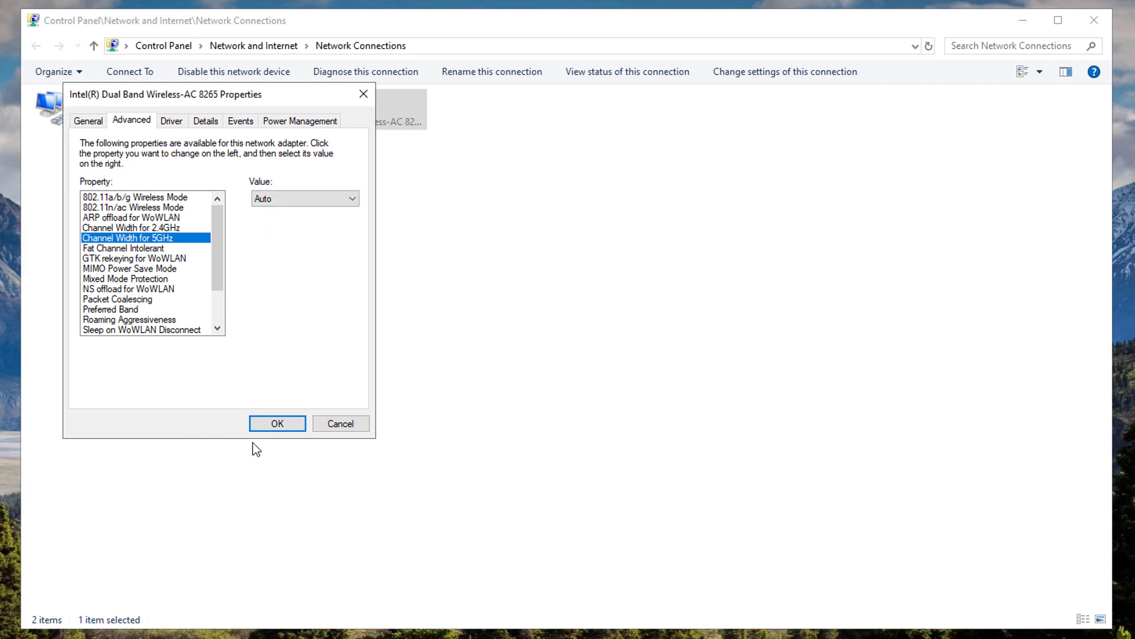
{"action": "left_click", "coordinate": [276, 424]}
{"action": "left_click", "coordinate": [498, 347]}
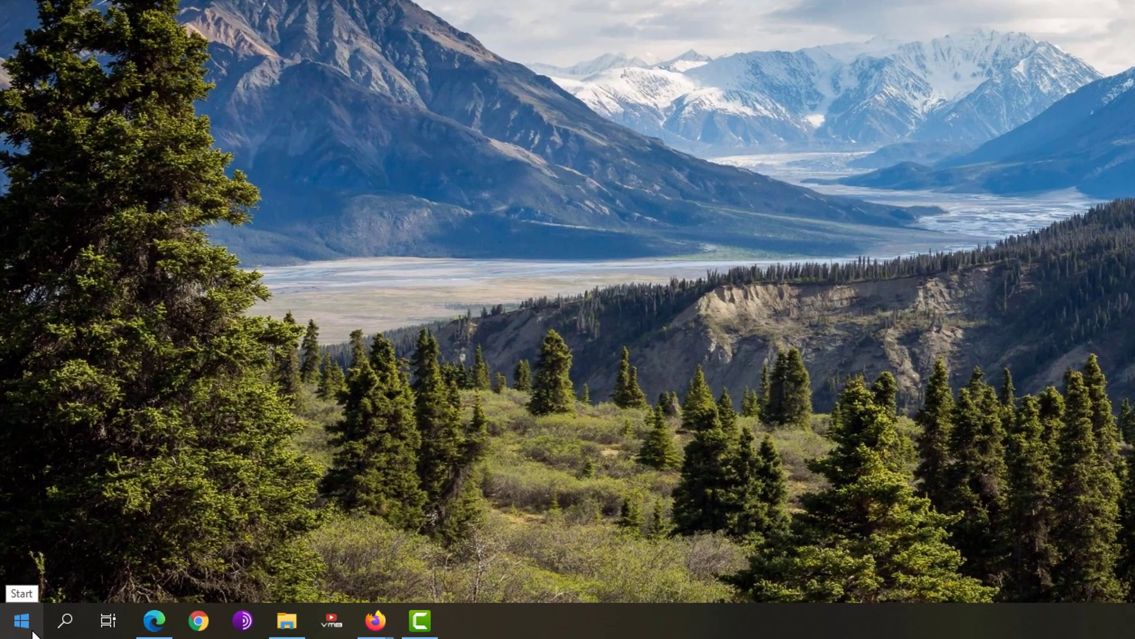
Launch services.msc as administrator and restart the DHCP Client service.
{"action": "left_click", "coordinate": [23, 621]}
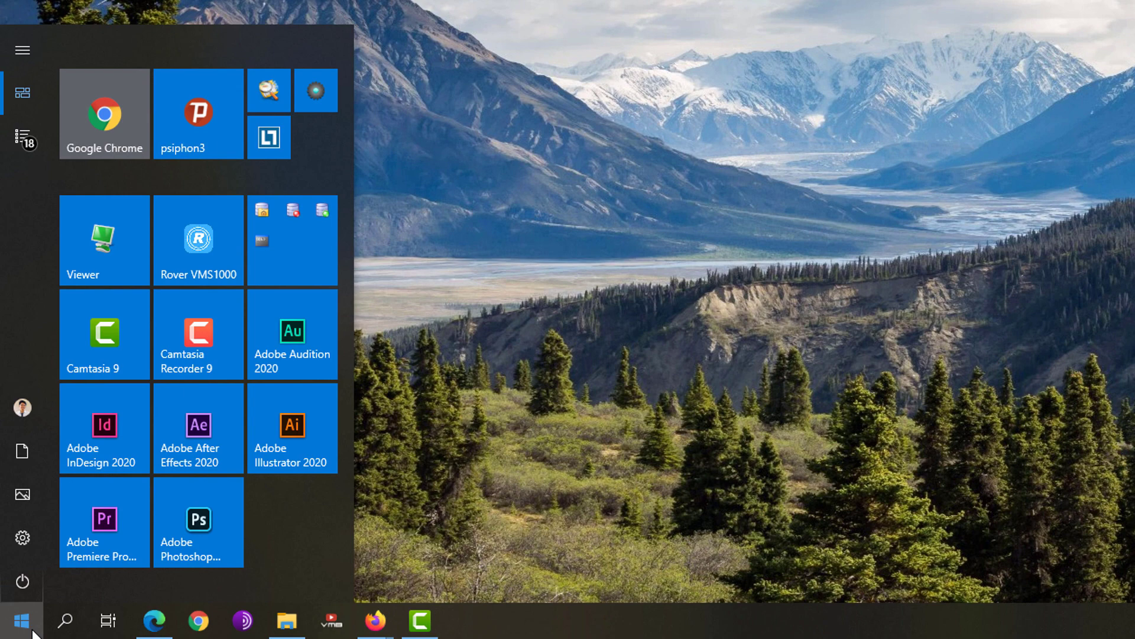
{"action": "type", "text": "service"}
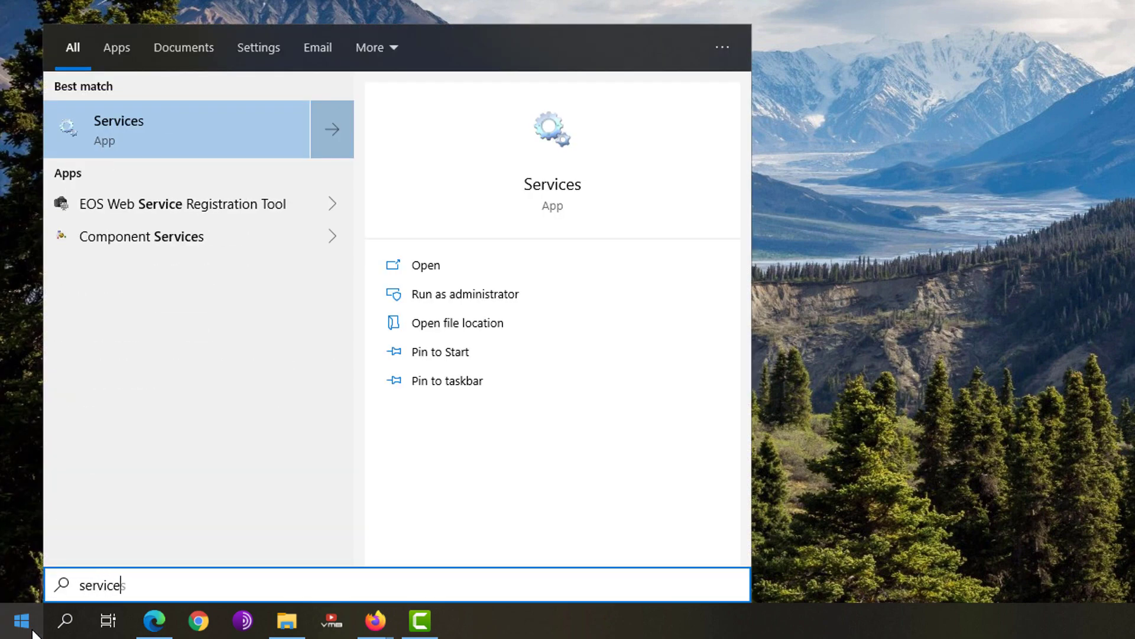
{"action": "type", "text": "s.msc"}
{"action": "right_click", "coordinate": [175, 149]}
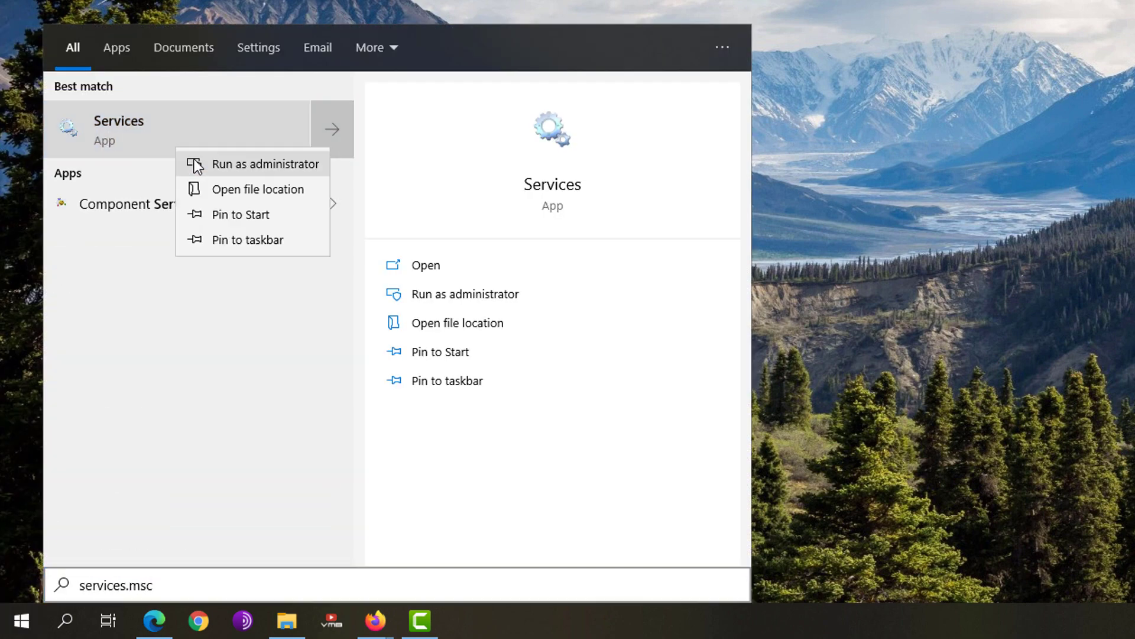
{"action": "left_click", "coordinate": [220, 164]}
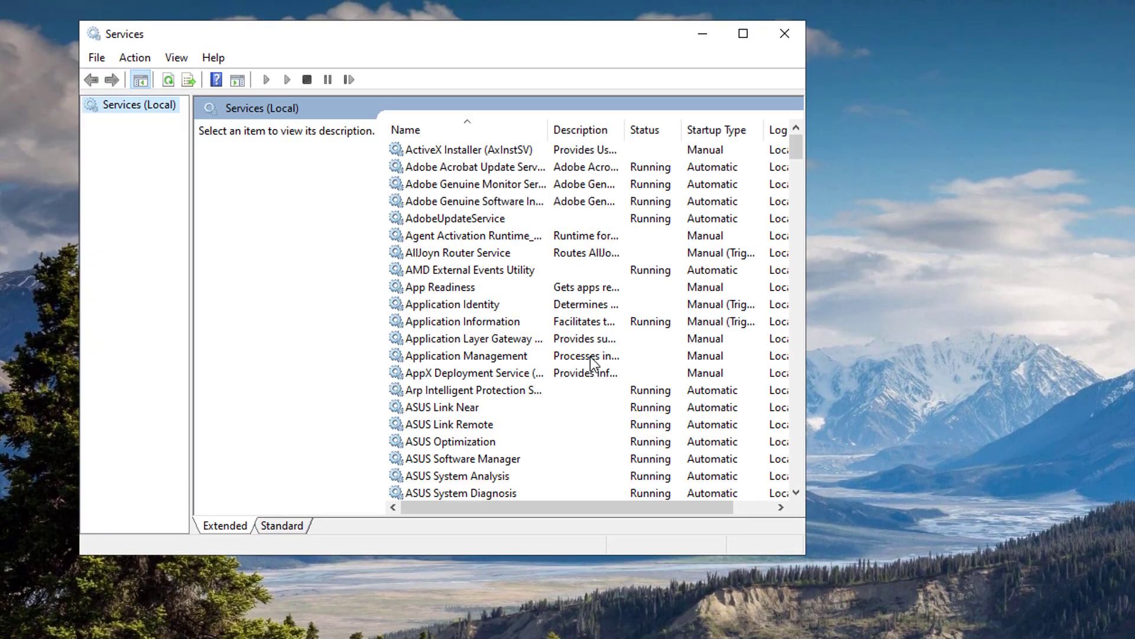
{"action": "left_click_drag", "start_coordinate": [797, 148], "coordinate": [802, 218]}
{"action": "right_click", "coordinate": [441, 339]}
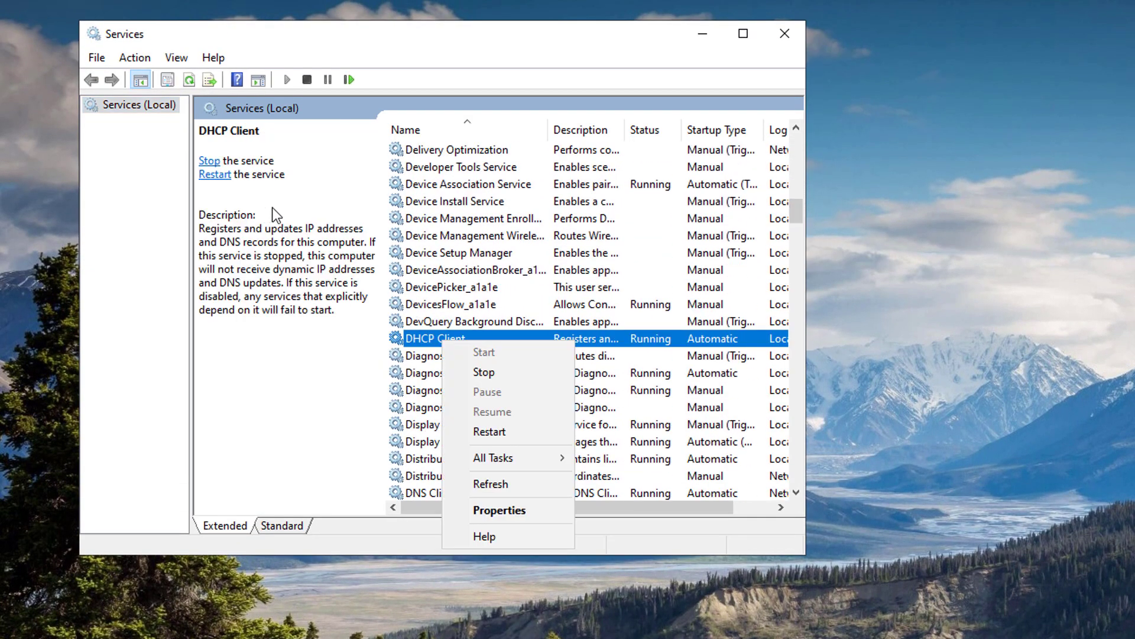
{"action": "left_click", "coordinate": [210, 176]}
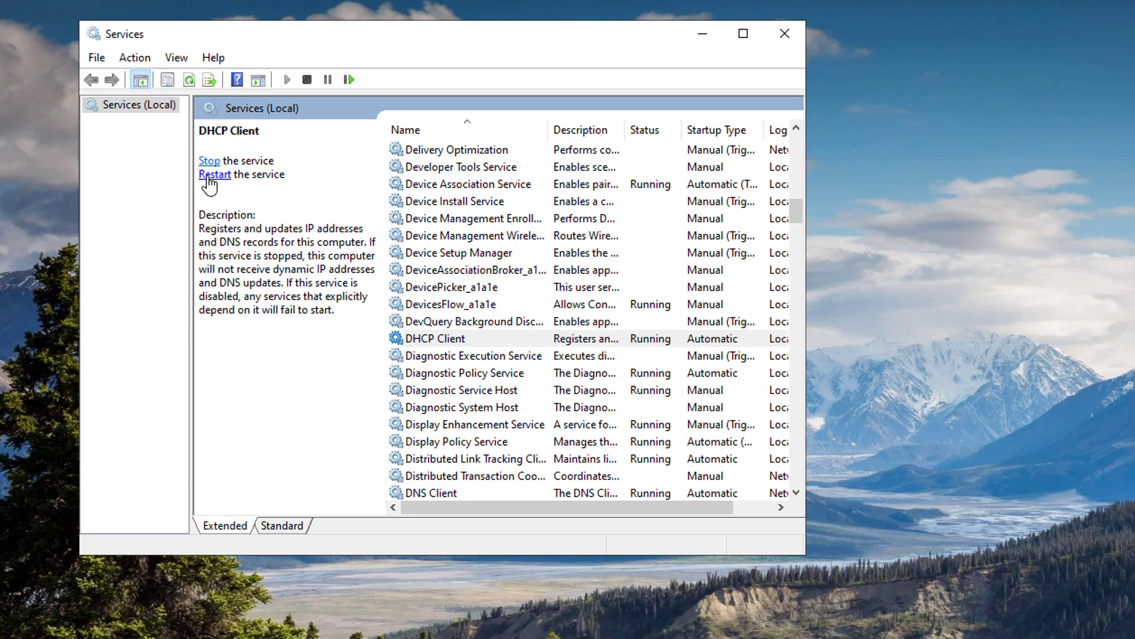
{"action": "left_click", "coordinate": [208, 177]}
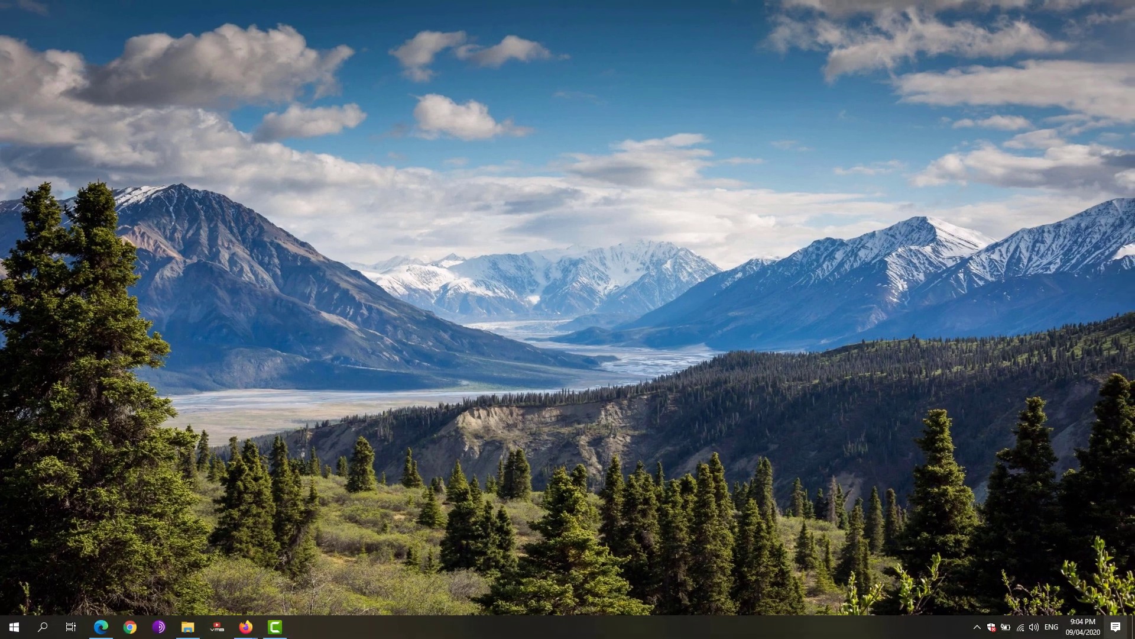
Unlock the power button shutdown settings in Power Options and uncheck Turn on fast startup.
{"action": "right_click", "coordinate": [1006, 627]}
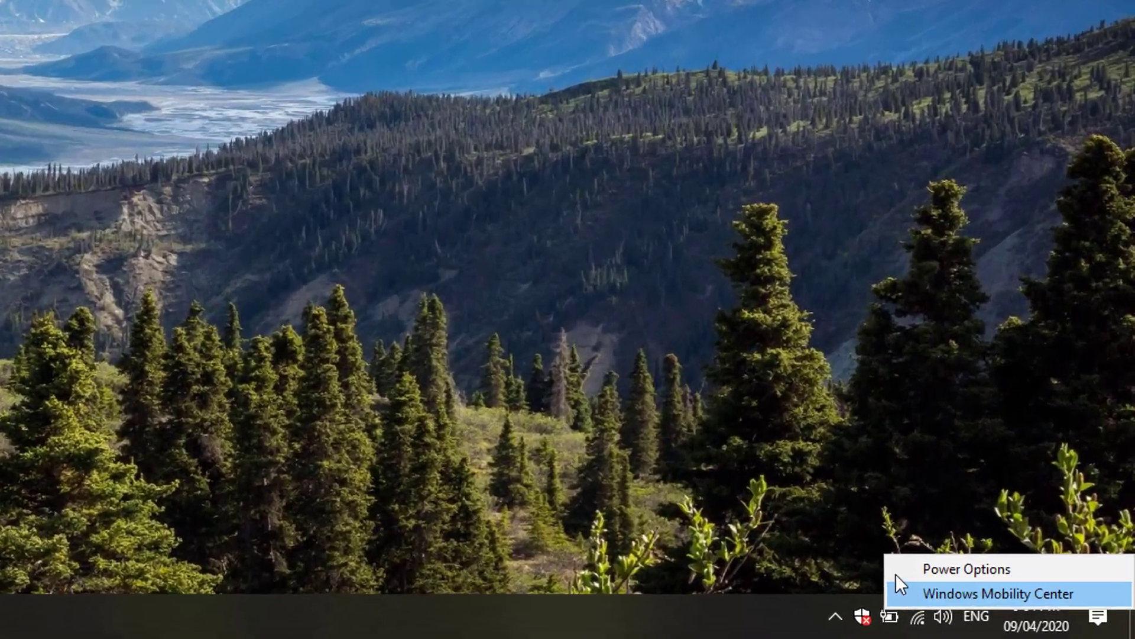
{"action": "left_click", "coordinate": [902, 569]}
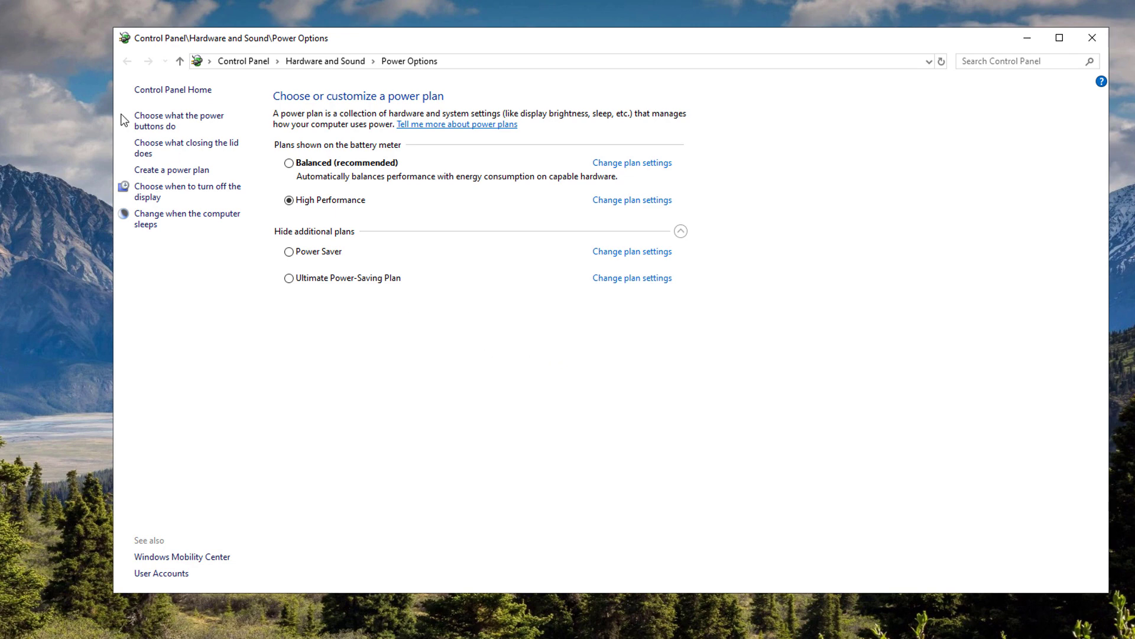
{"action": "left_click", "coordinate": [178, 122]}
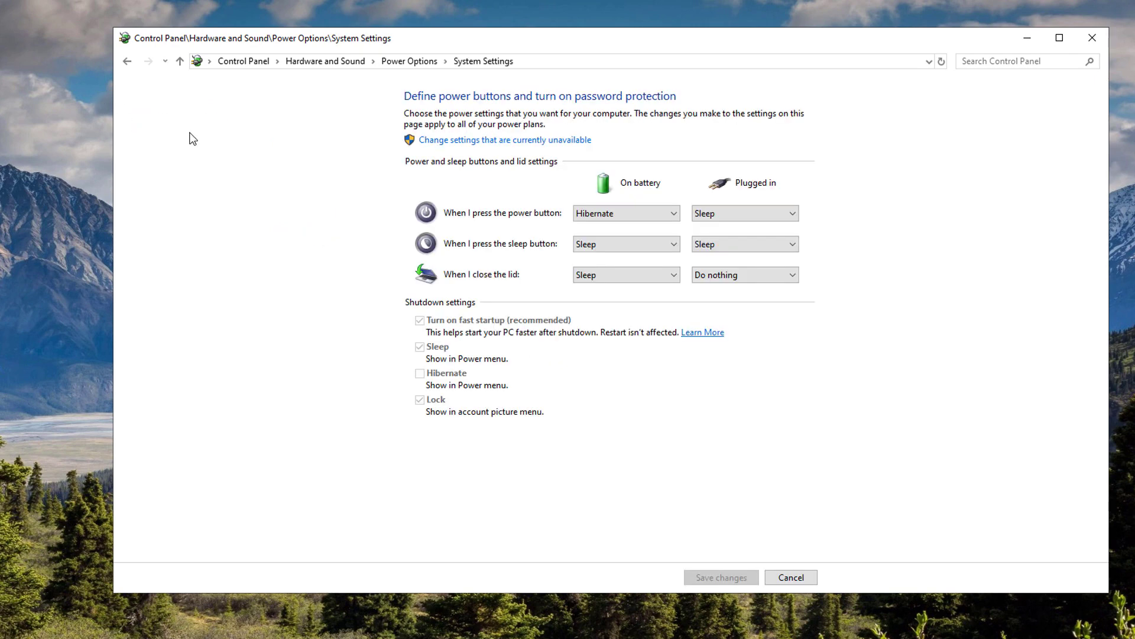
{"action": "left_click", "coordinate": [473, 142]}
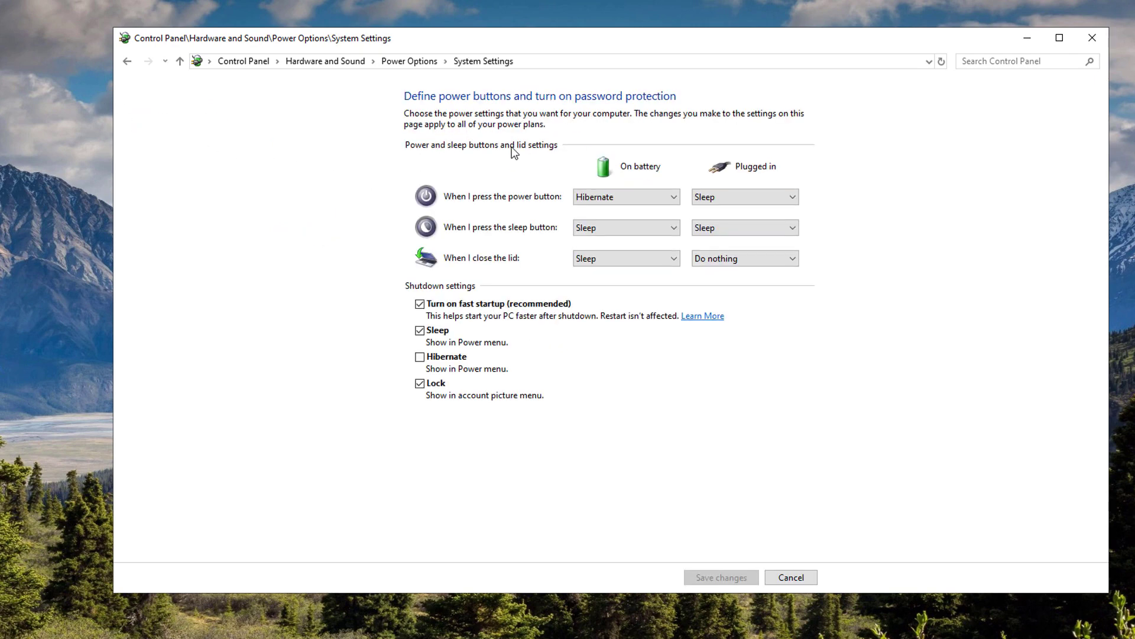
{"action": "left_click", "coordinate": [430, 306]}
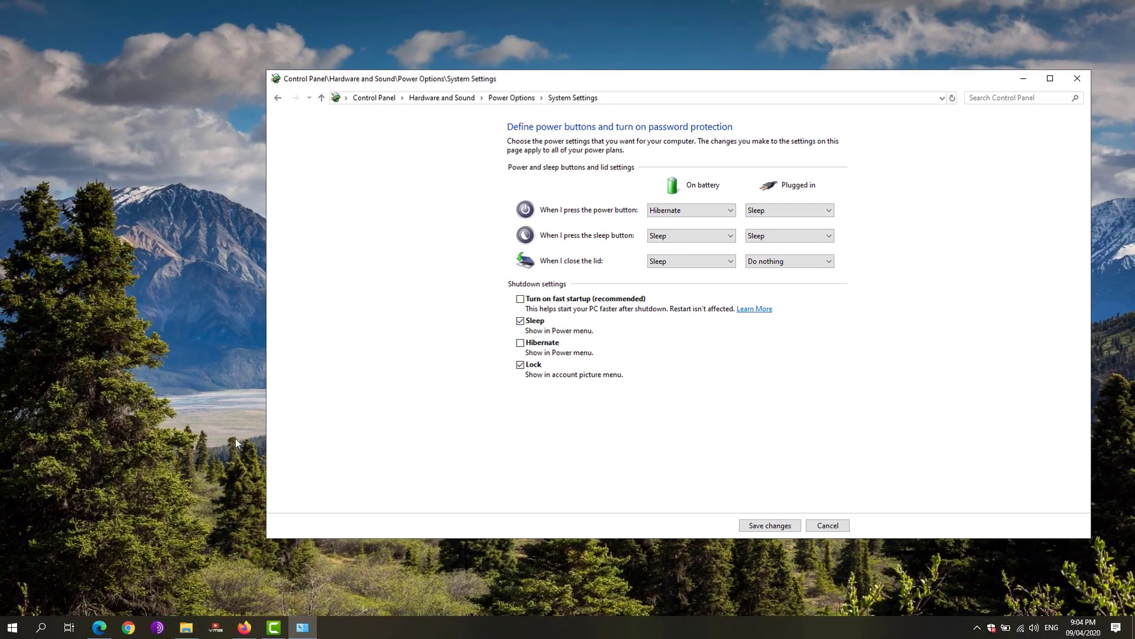
Run 'powercfg /hibernate on' in an admin Command Prompt, then save the fast startup change.
{"action": "right_click", "coordinate": [5, 627]}
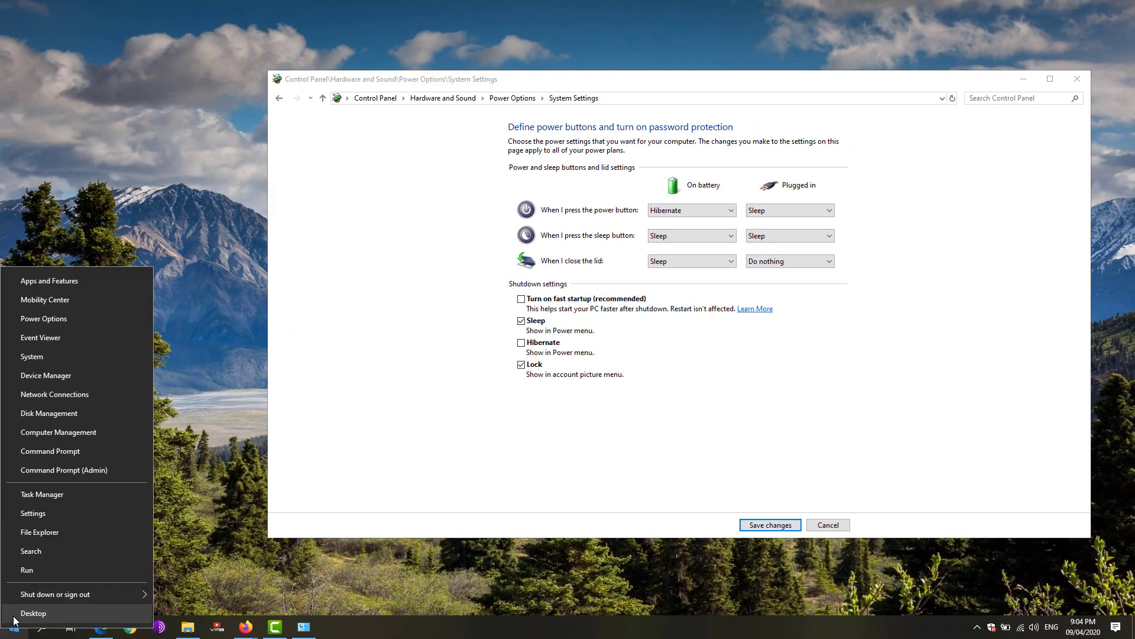
{"action": "left_click", "coordinate": [88, 470]}
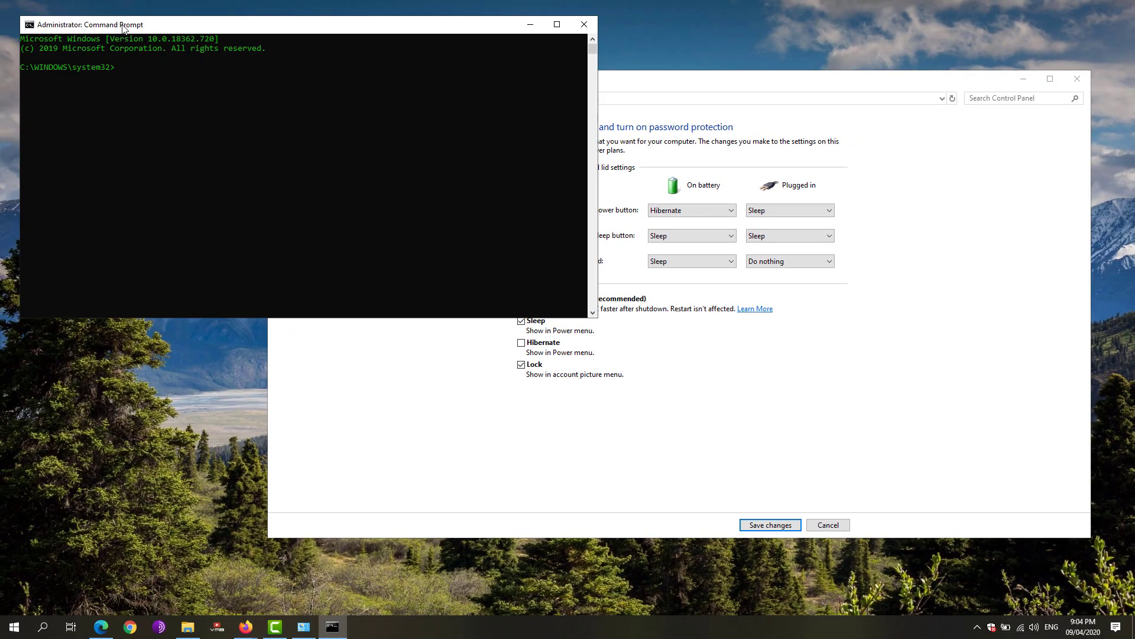
{"action": "left_click_drag", "start_coordinate": [123, 26], "coordinate": [337, 170]}
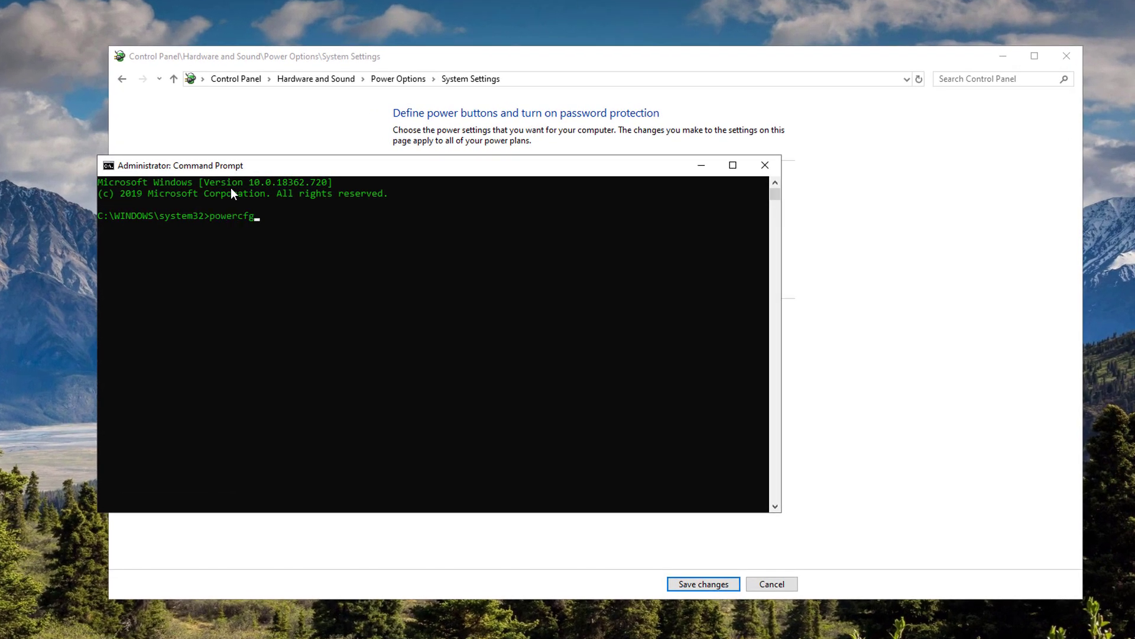
{"action": "type", "text": "powercfg /hibernate on"}
{"action": "key", "text": "Return"}
{"action": "left_click", "coordinate": [701, 165]}
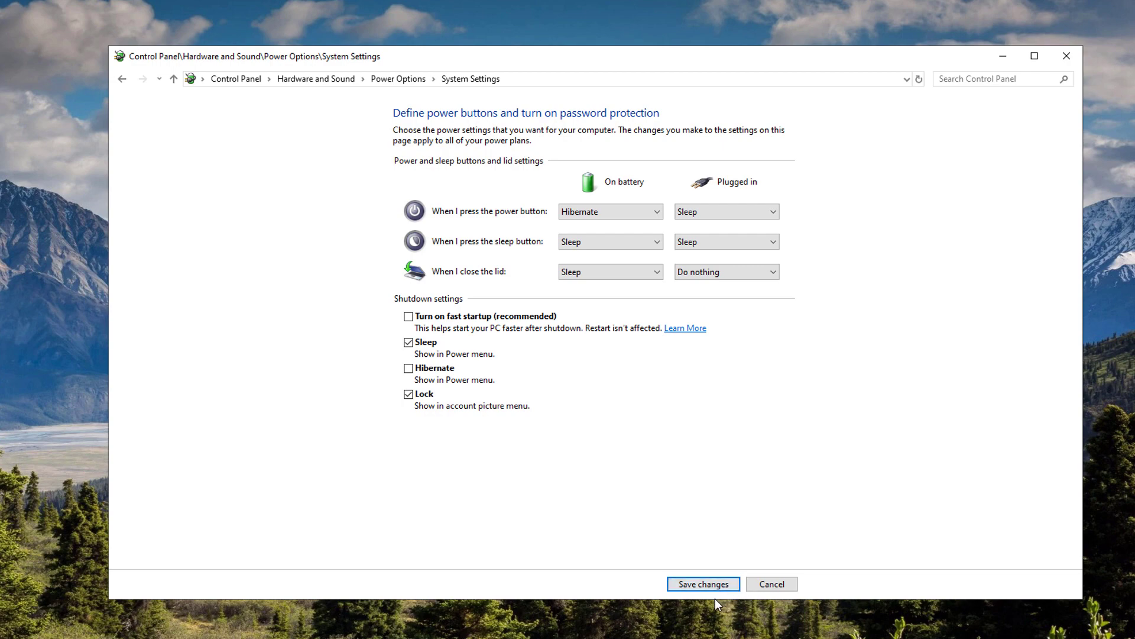
{"action": "left_click", "coordinate": [703, 584]}
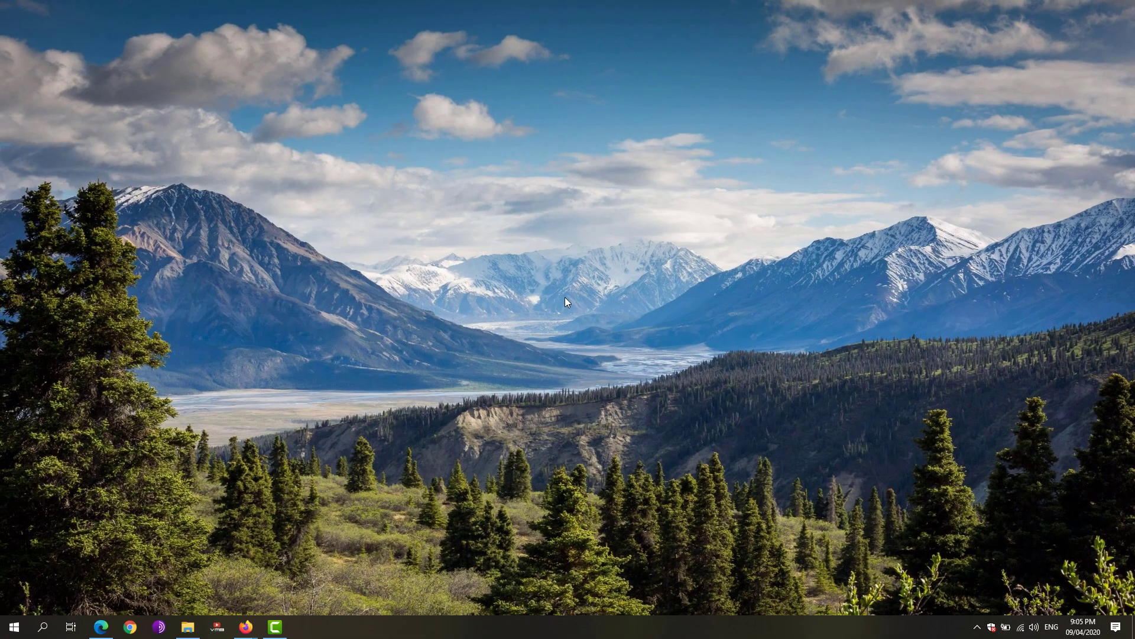